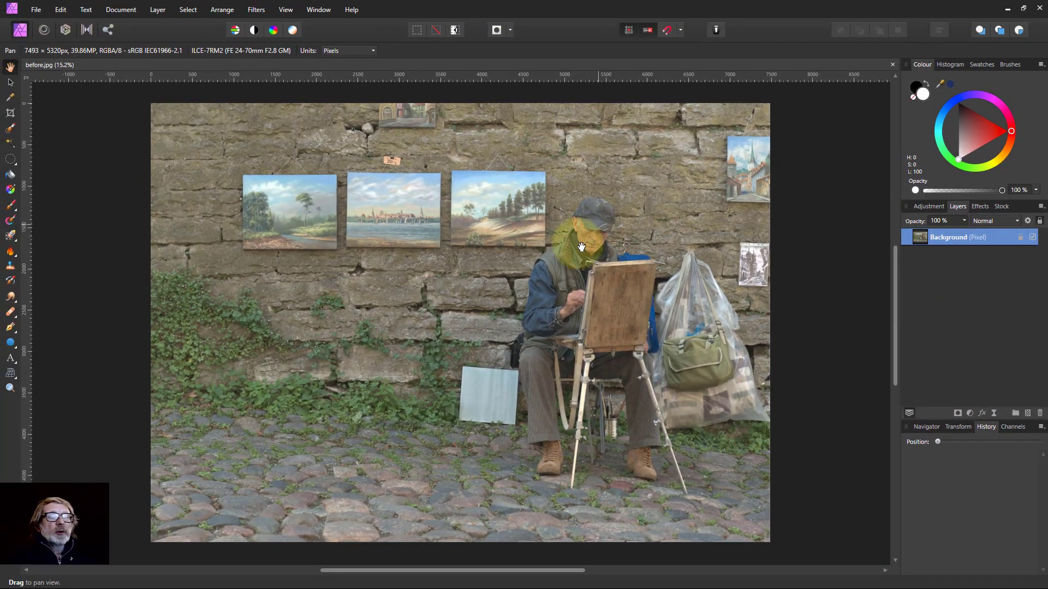
Draw a tall white ellipse covering the seated painter and his easel, and widen it slightly on its left side.
click(11, 343)
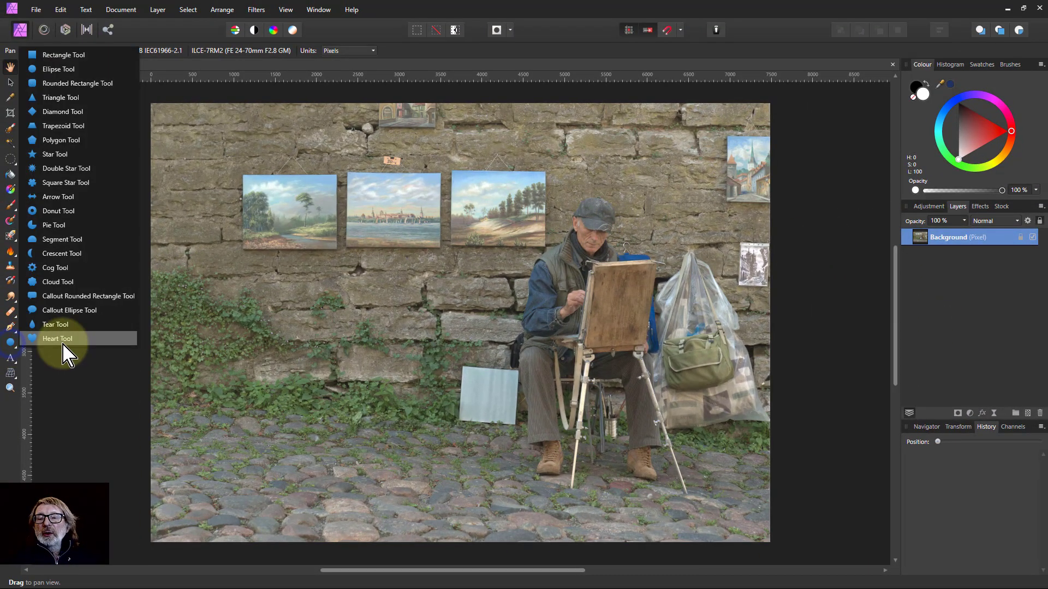
click(57, 69)
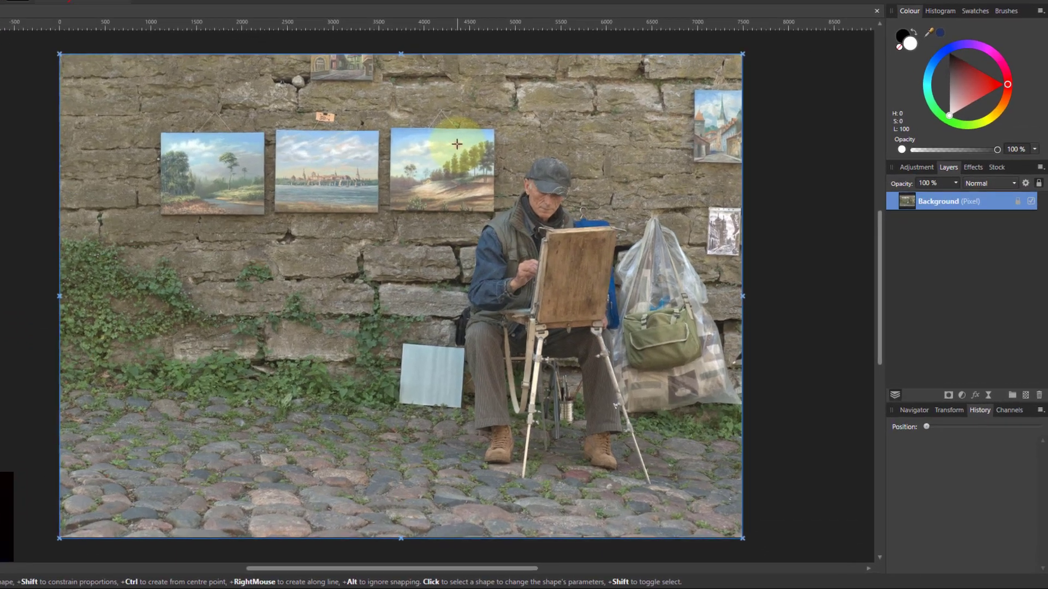
drag(513, 186, 636, 376)
drag(568, 341, 649, 500)
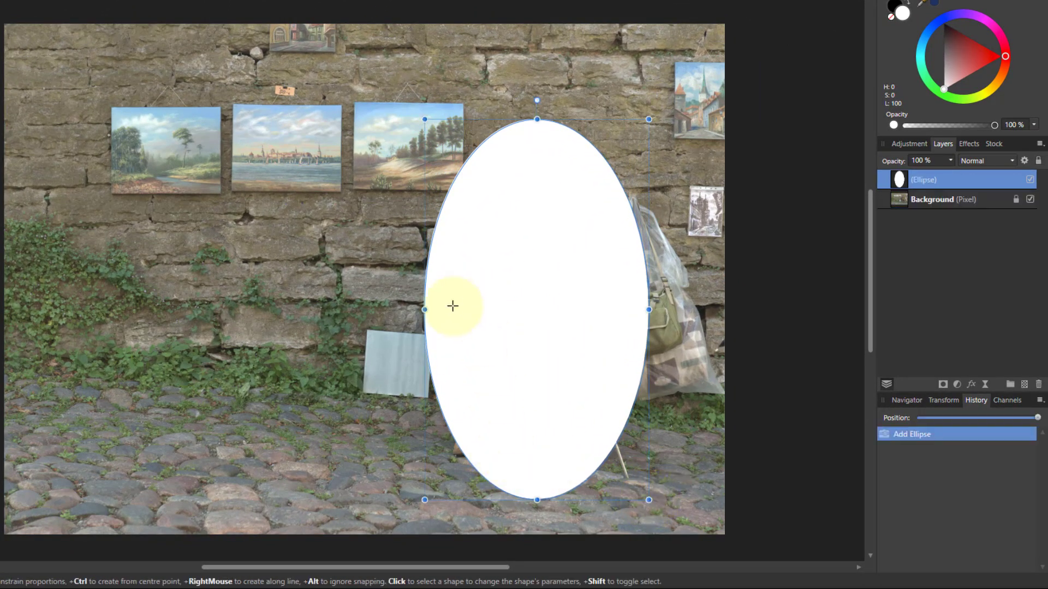
drag(418, 311, 411, 311)
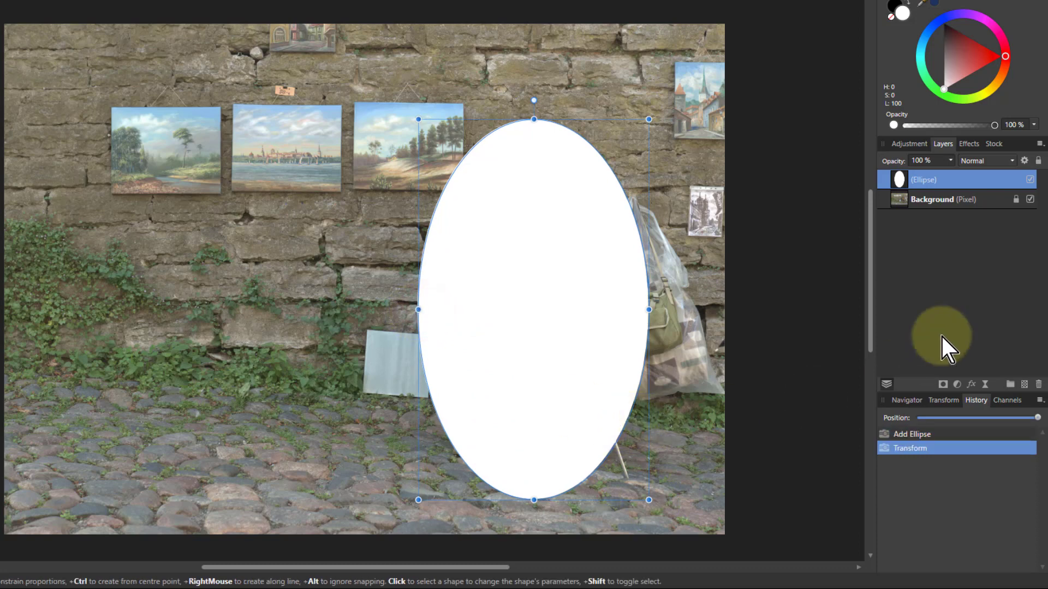
Set the ellipse's blend mode to Overlay and stretch its left edge slightly further outward.
click(978, 160)
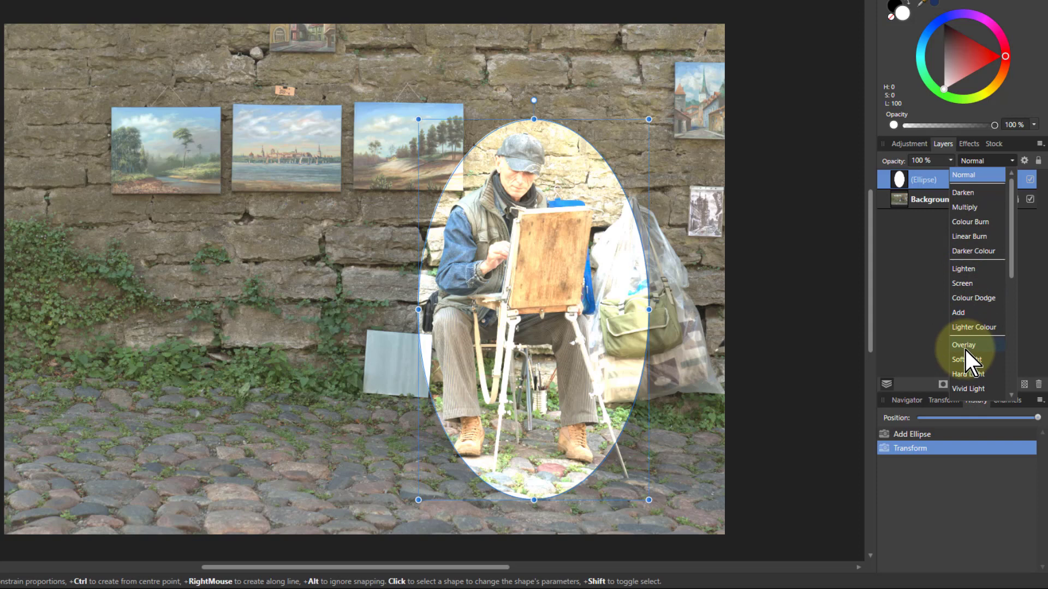
click(964, 347)
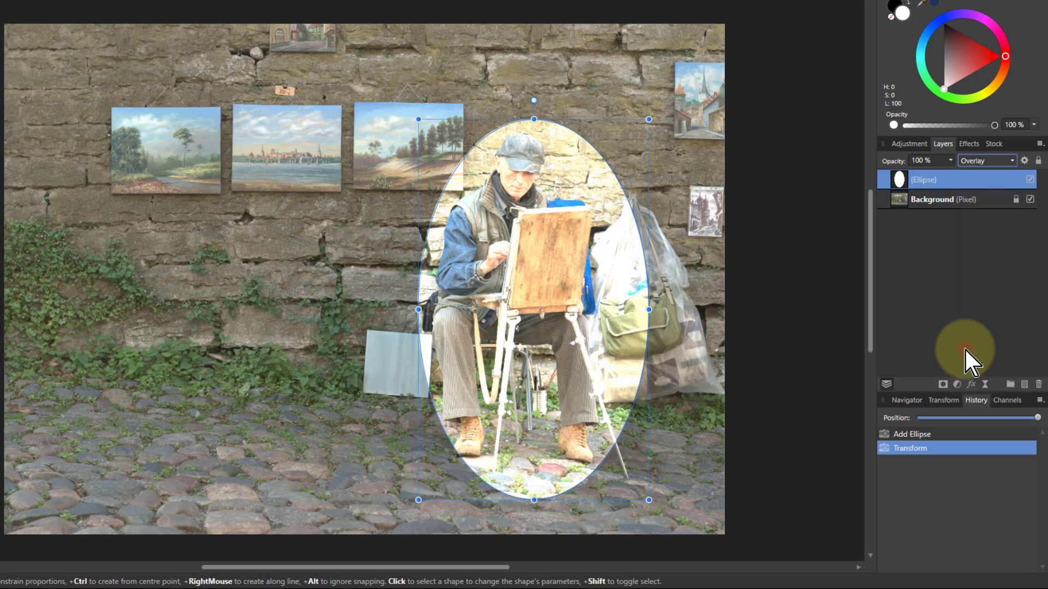
drag(421, 310, 408, 310)
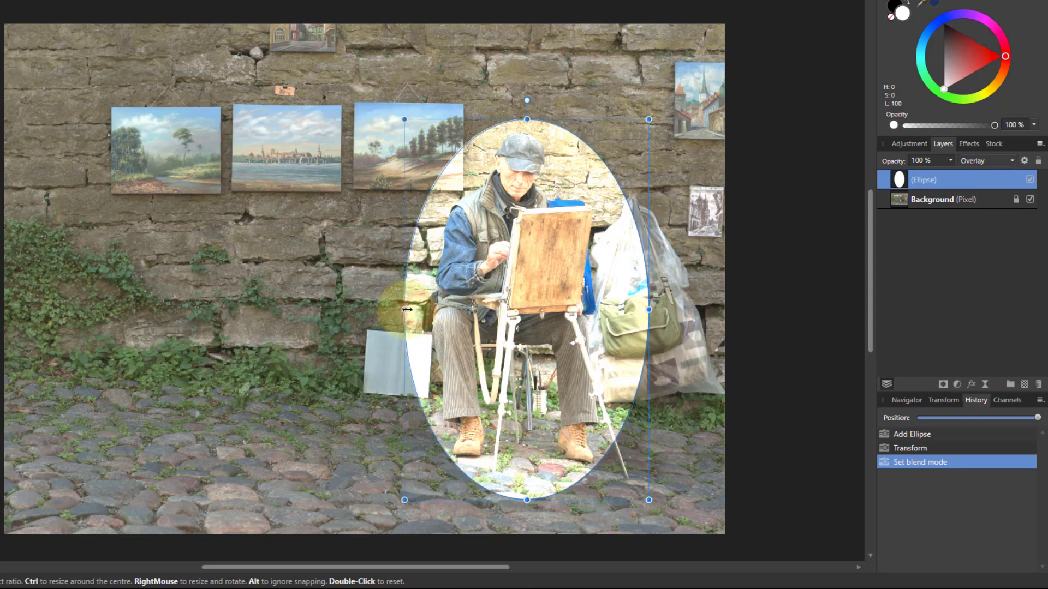
Reduce the ellipse layer's opacity to 38%.
click(951, 160)
drag(943, 172, 897, 188)
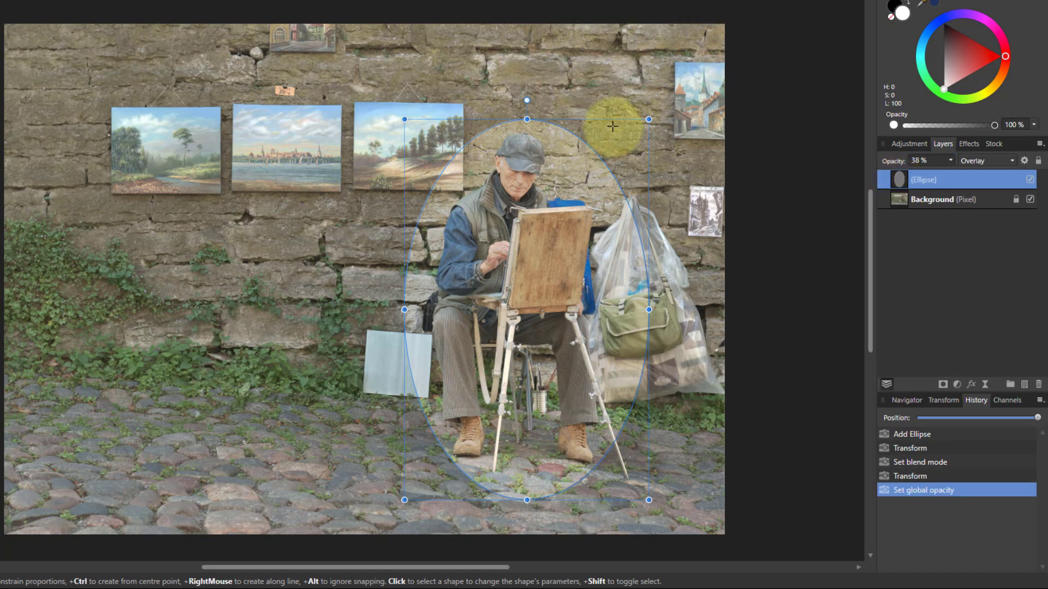
Add a Gaussian Blur layer effect with a 200 px radius to the ellipse.
click(986, 388)
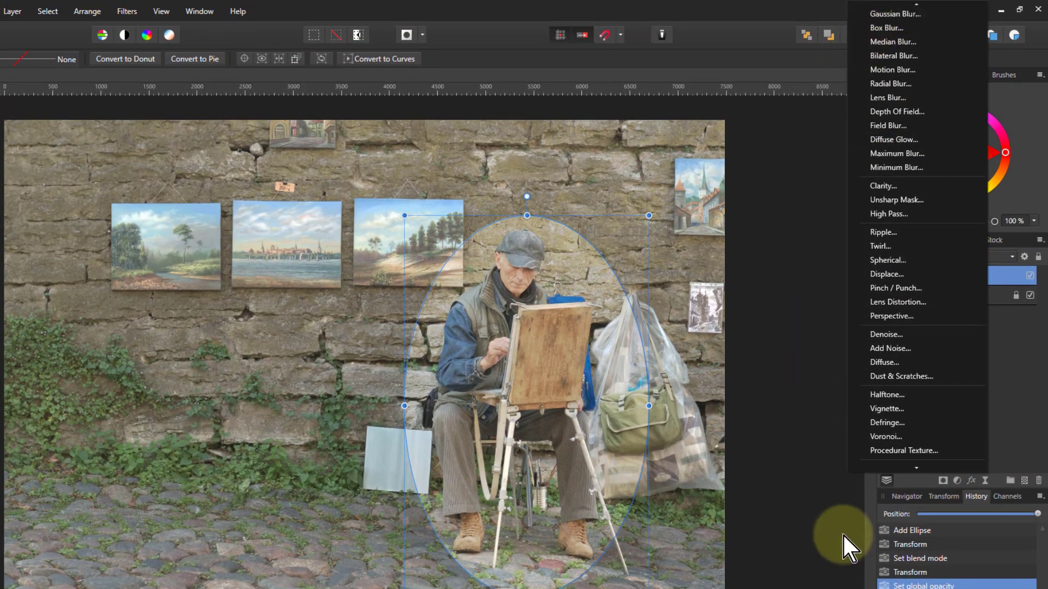
click(922, 486)
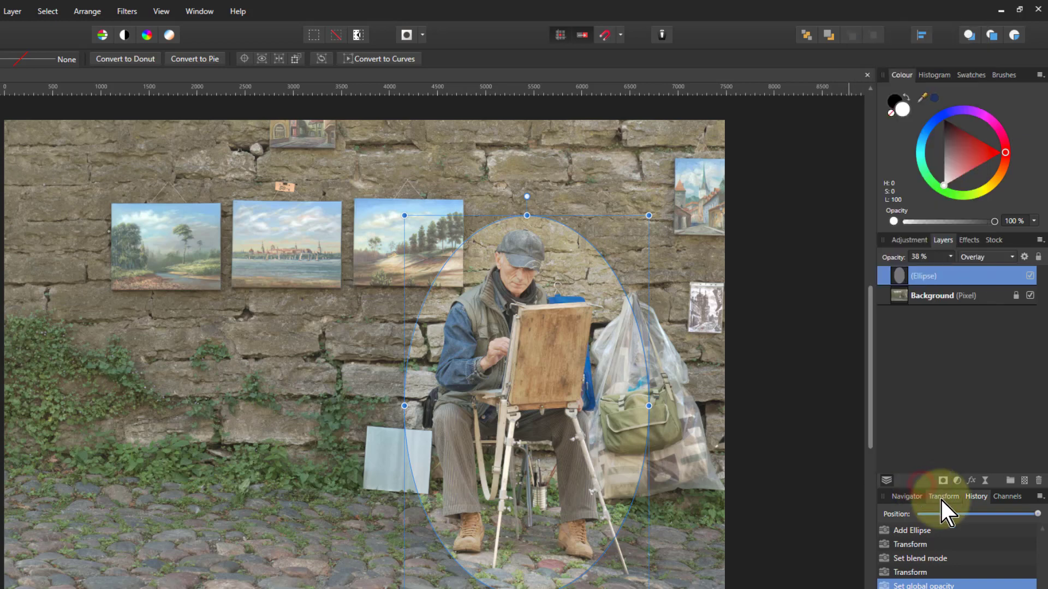
click(973, 482)
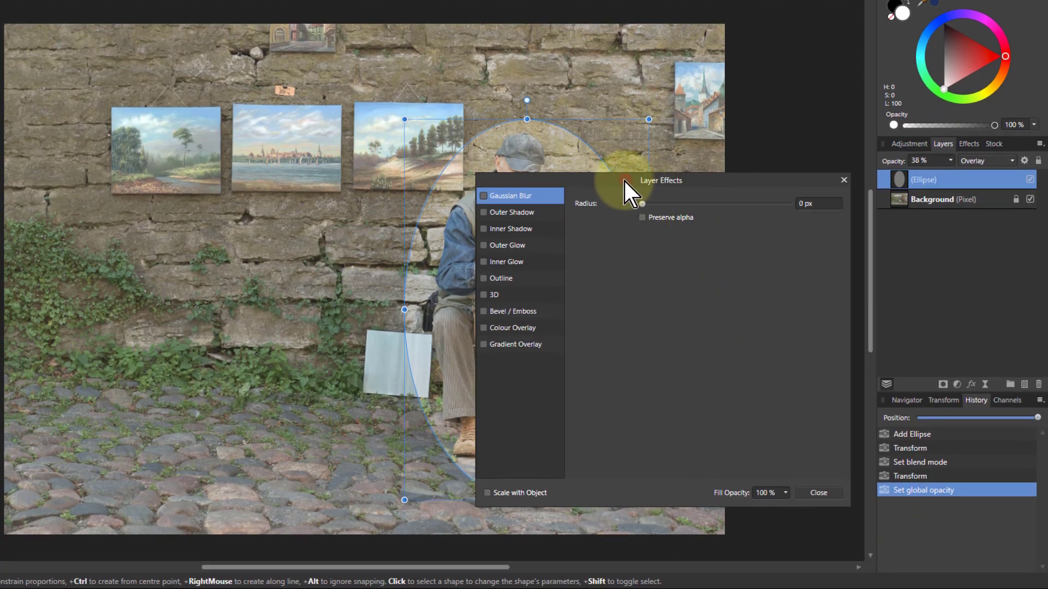
mouse_move(624, 182)
mouse_down()
mouse_move(361, 186)
mouse_move(171, 158)
mouse_up()
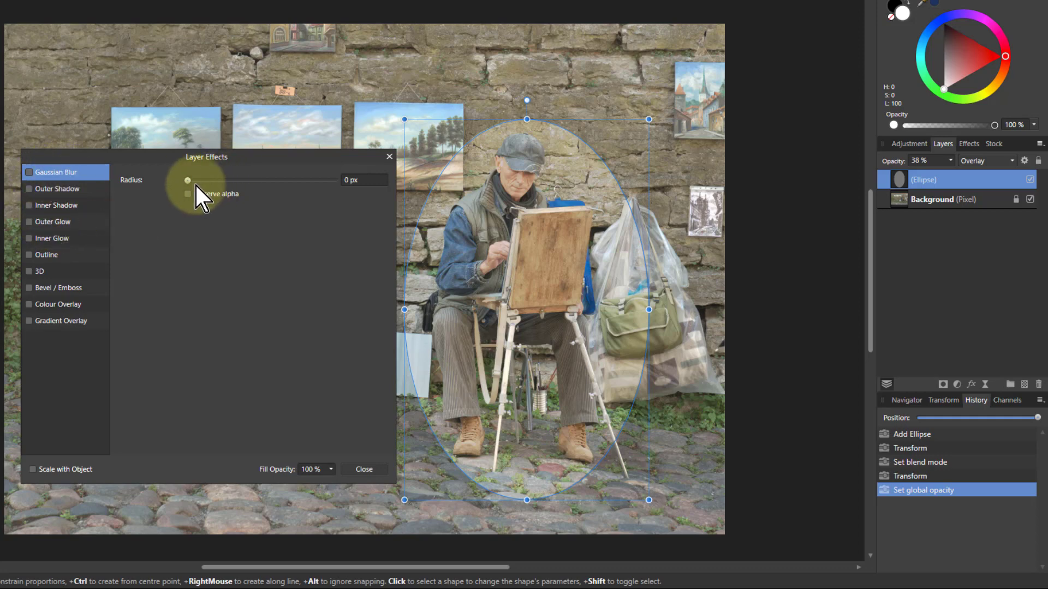
click(29, 173)
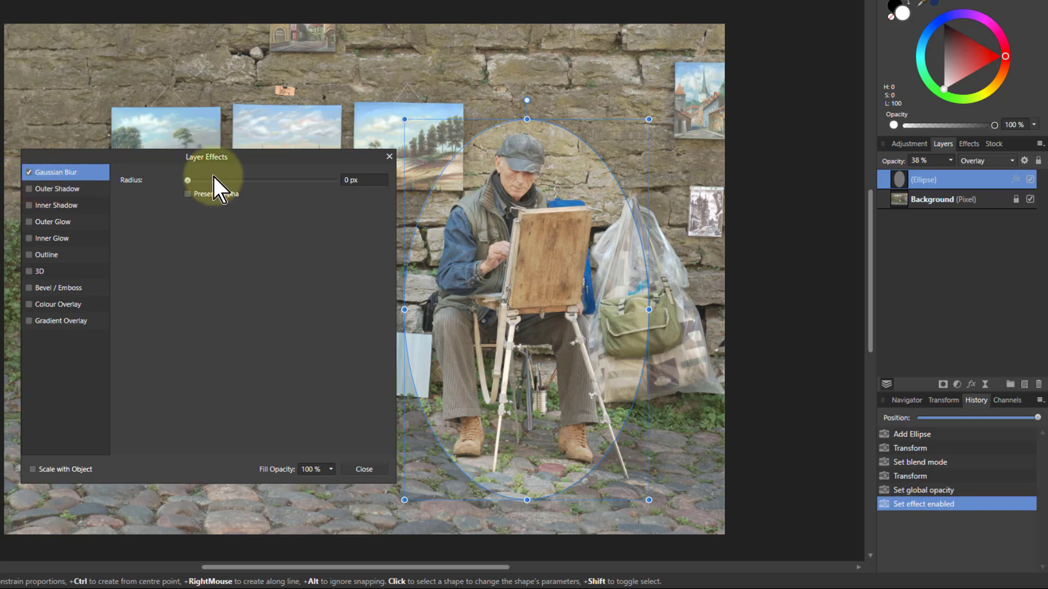
drag(189, 184, 289, 181)
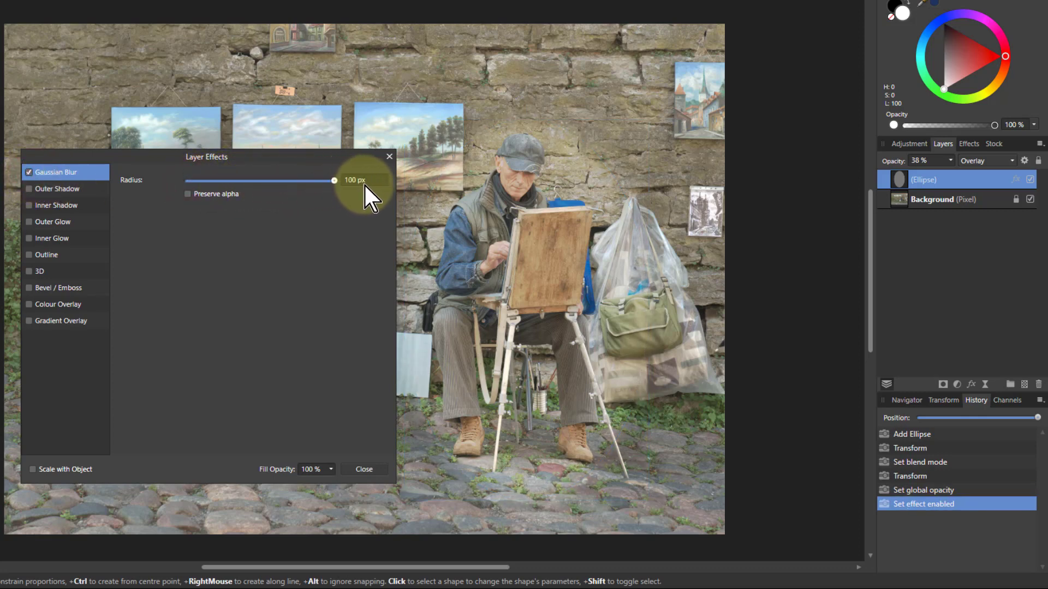
drag(364, 186, 371, 185)
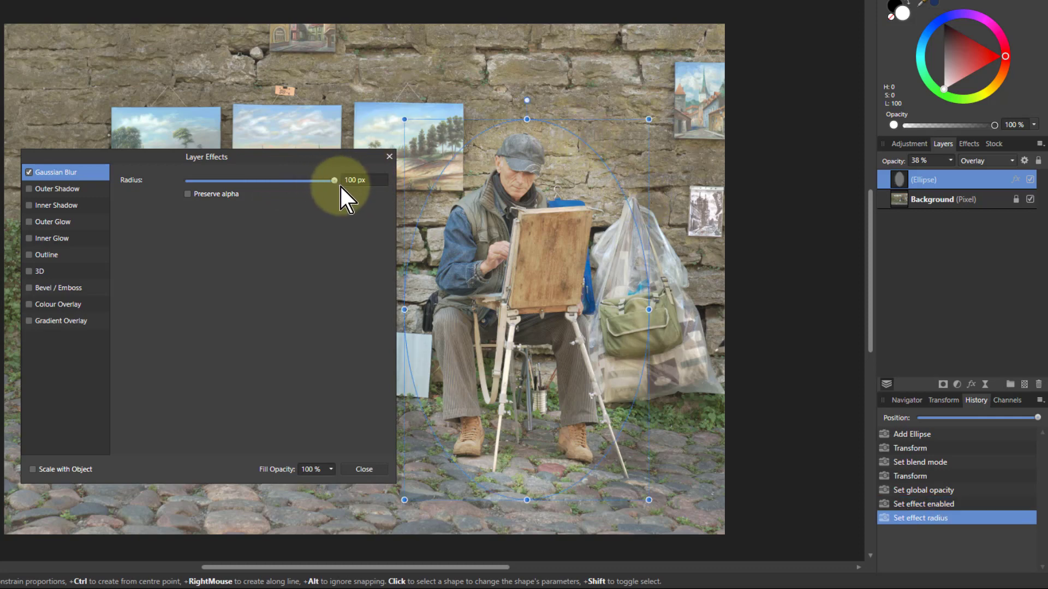
click(361, 182)
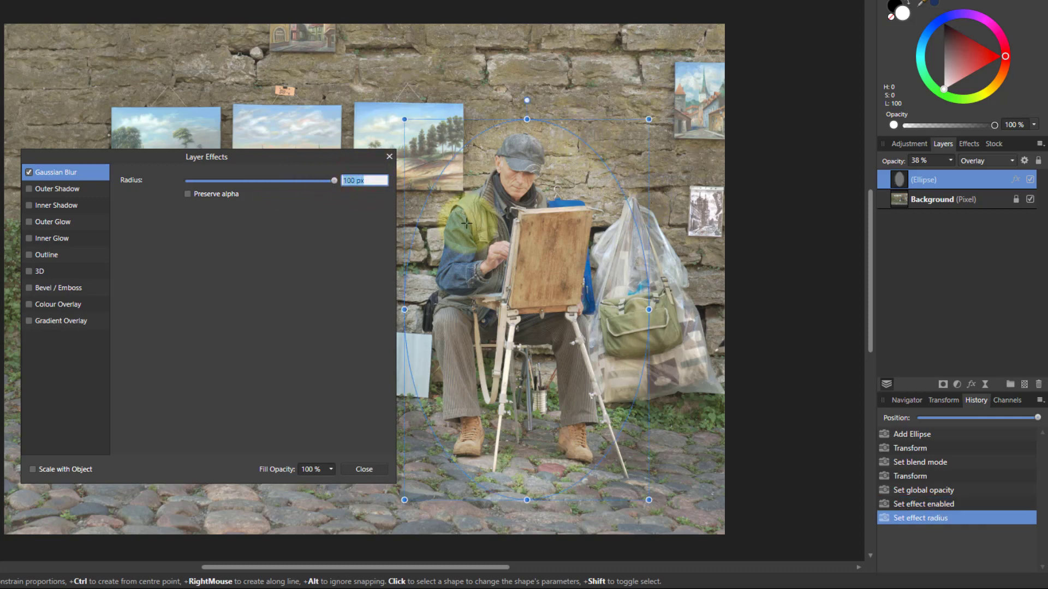
text(200)
key(Return)
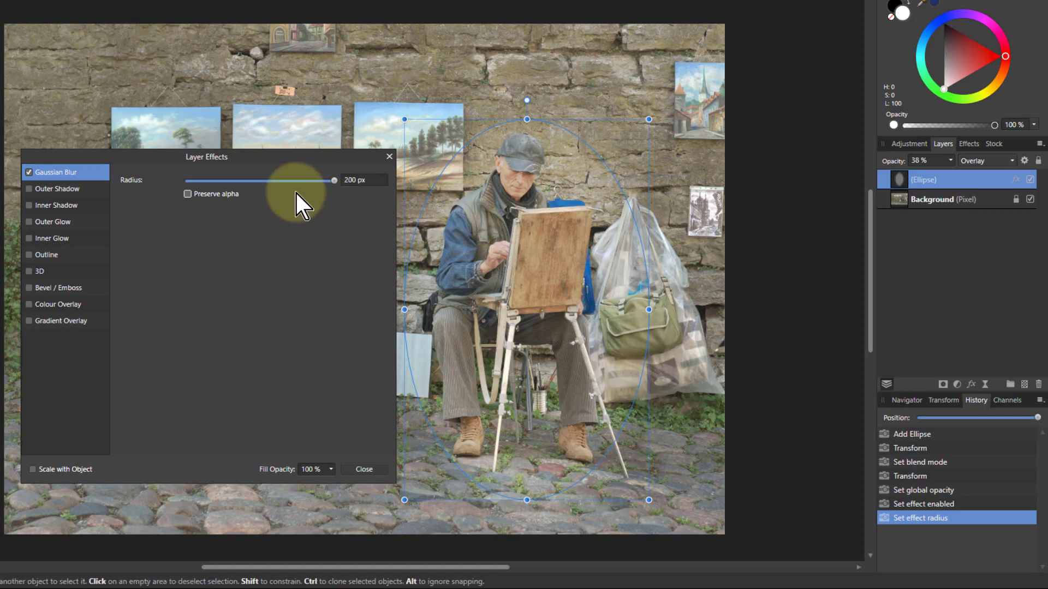
click(357, 469)
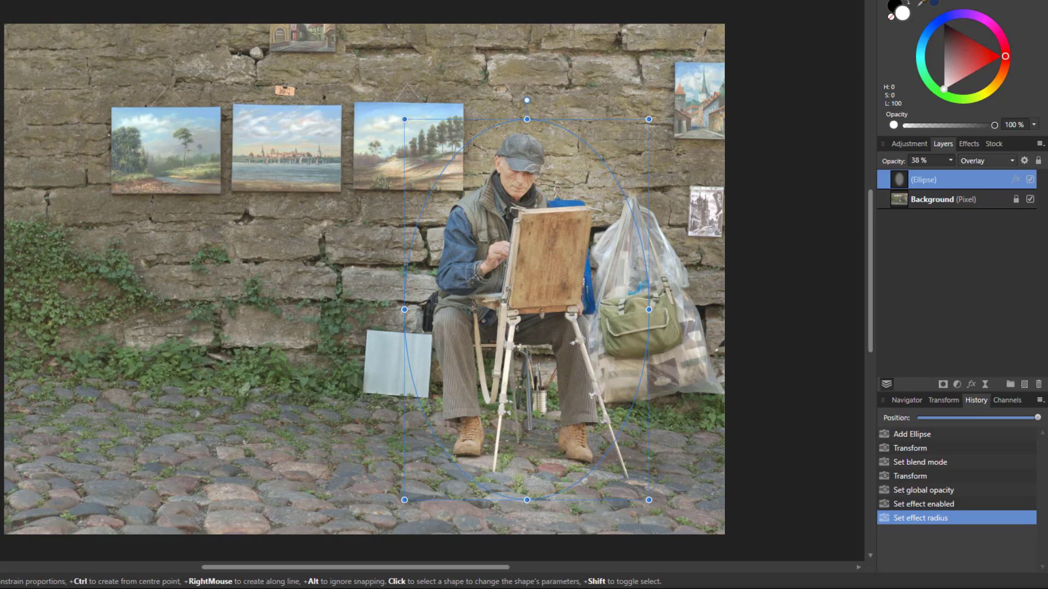
Hide the ellipse's selection outline and compare the photo with the ellipse layer off and on.
key(h)
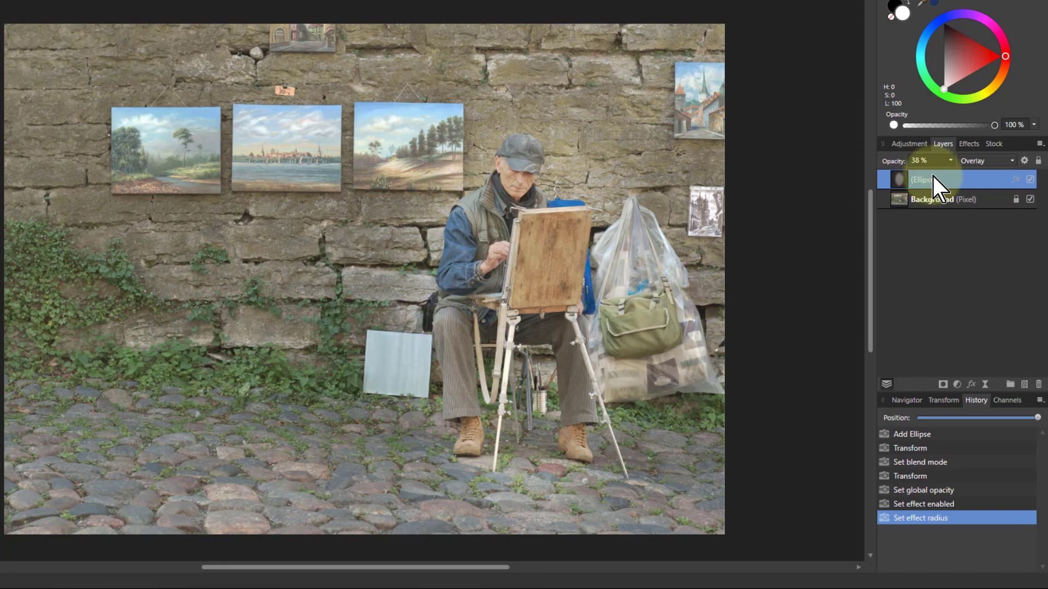
click(1030, 180)
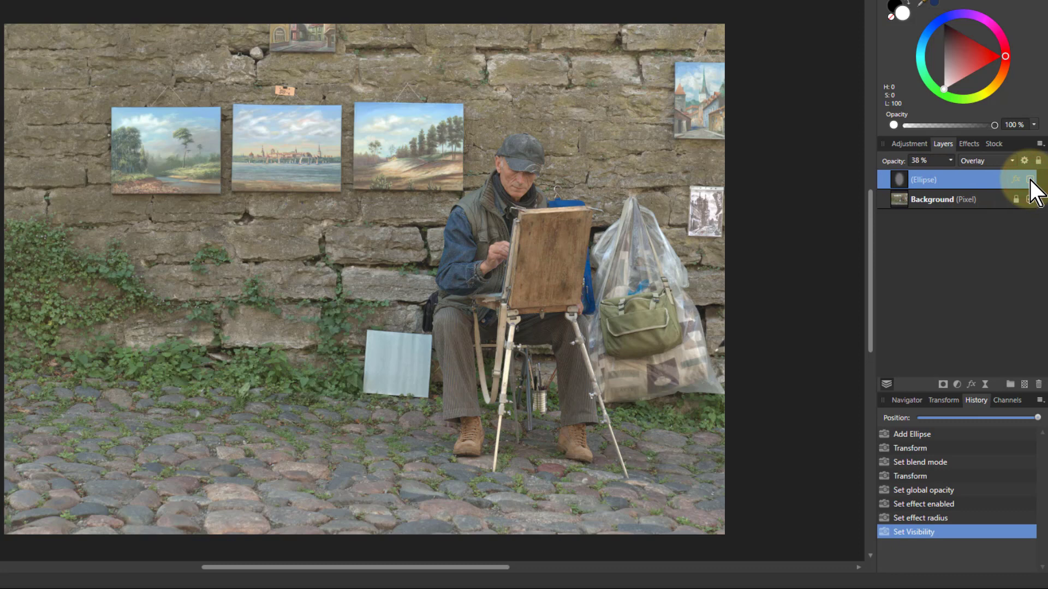
click(1030, 180)
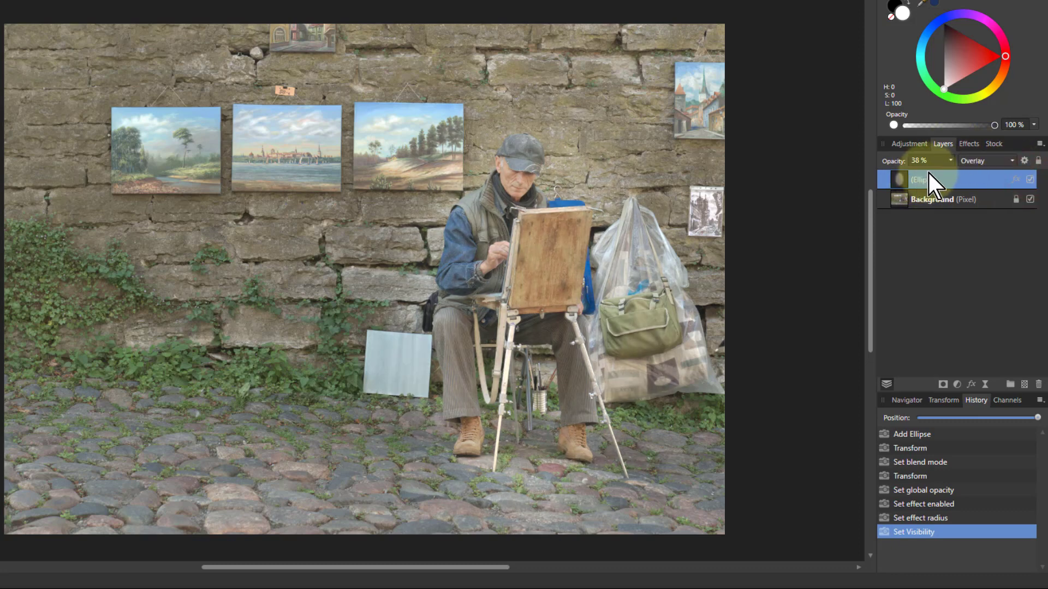
Lower the ellipse layer's opacity to 25%.
drag(954, 164, 938, 177)
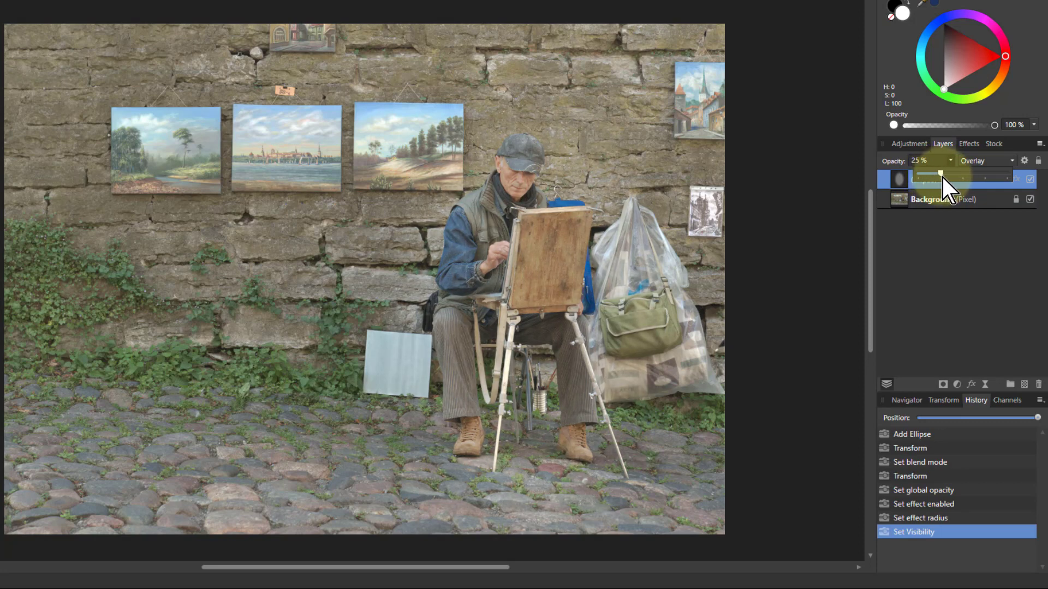
drag(942, 176, 941, 175)
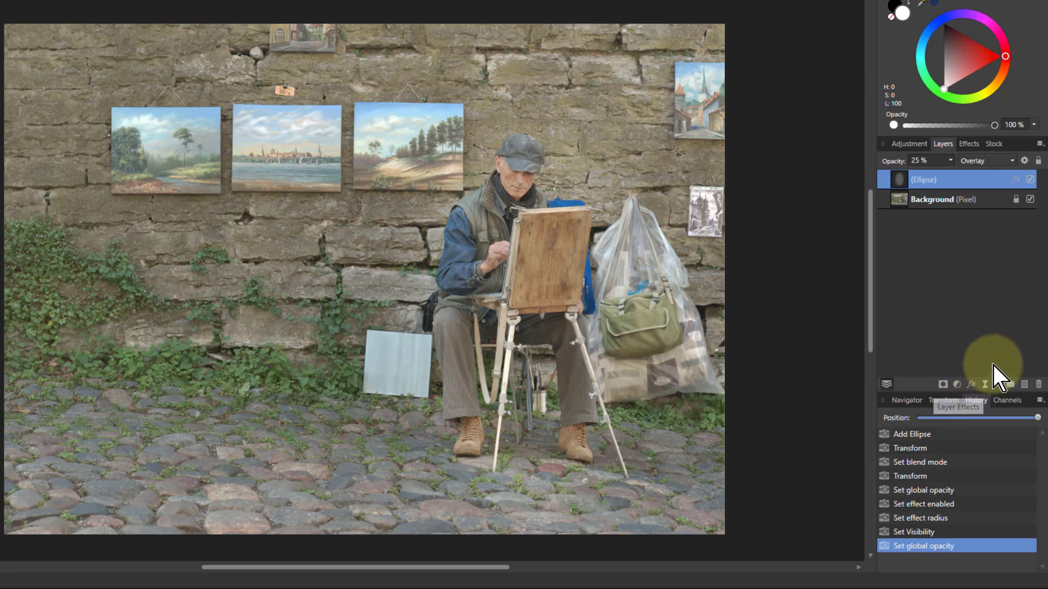
Enable an Outline layer effect on the Background layer and set its colour to white.
click(898, 198)
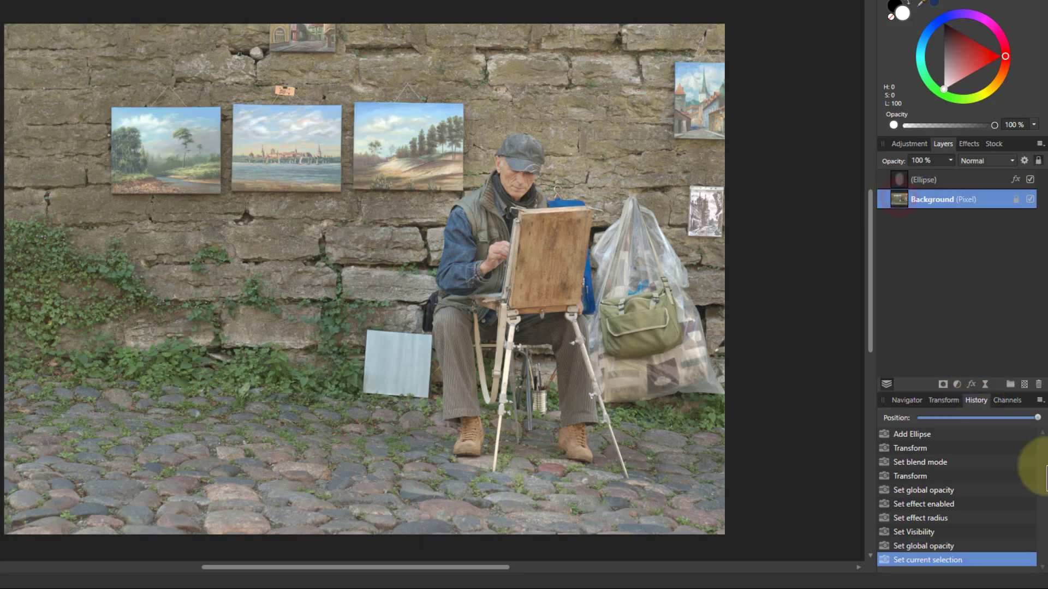
click(971, 385)
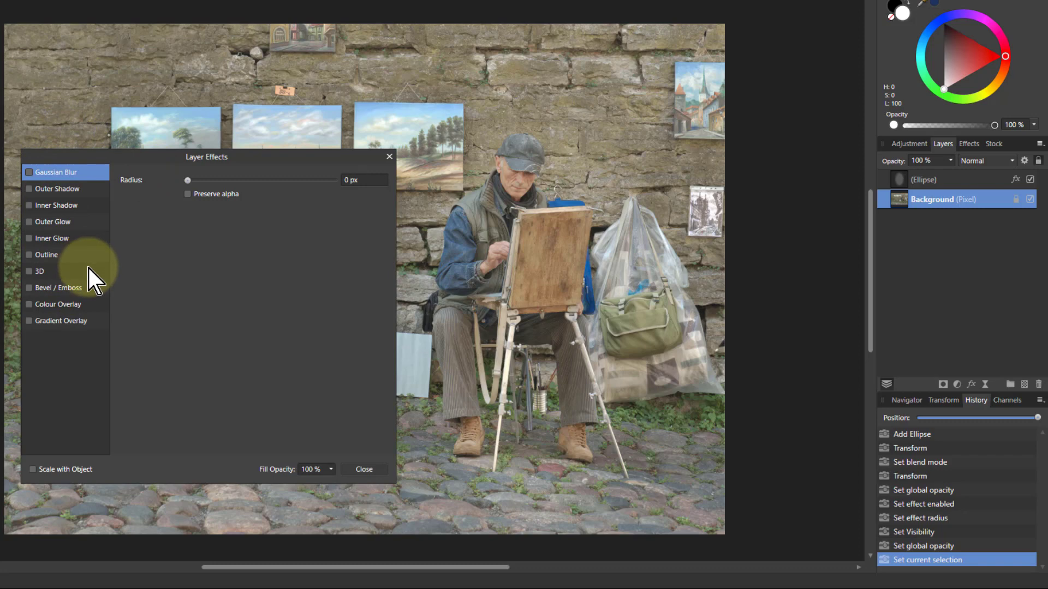
click(30, 256)
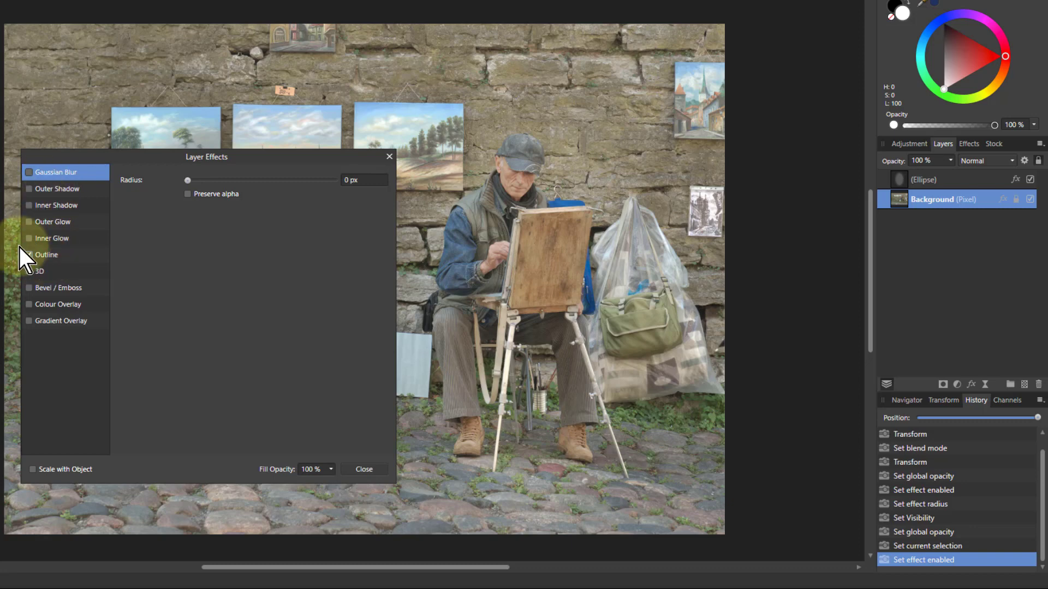
click(50, 257)
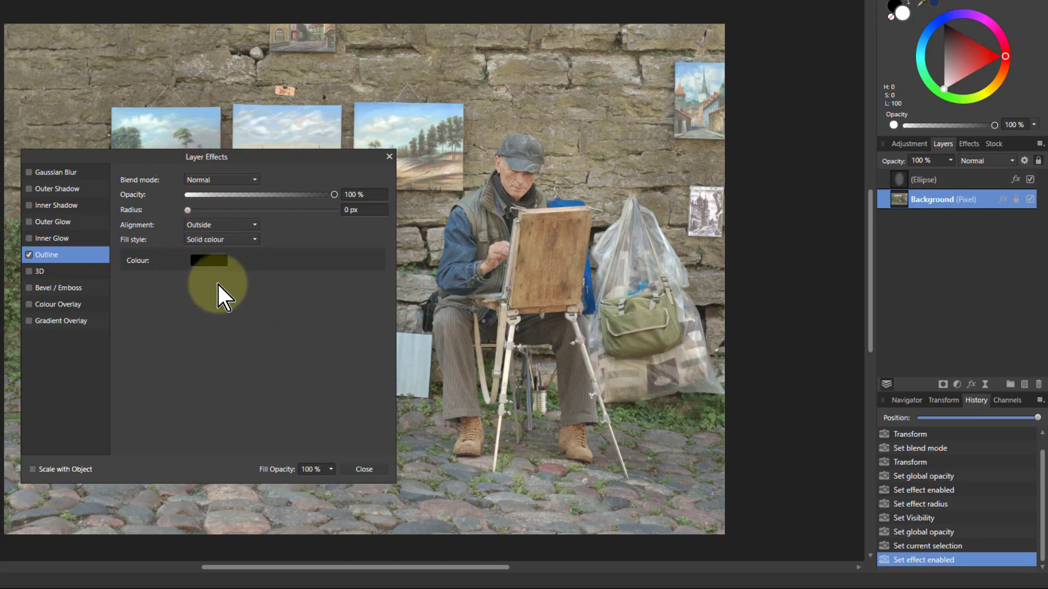
click(210, 262)
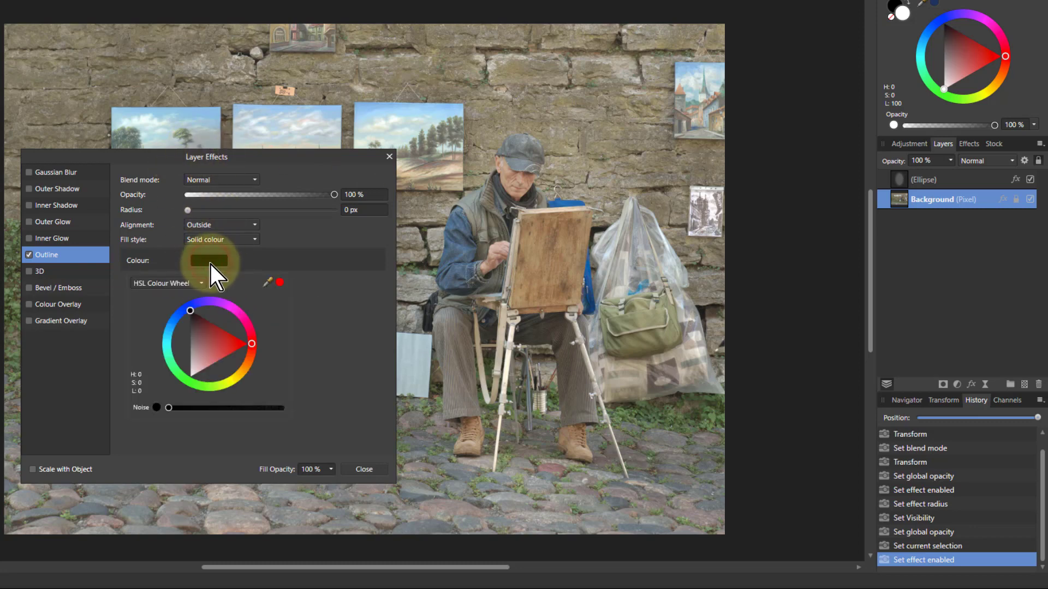
drag(204, 361, 187, 378)
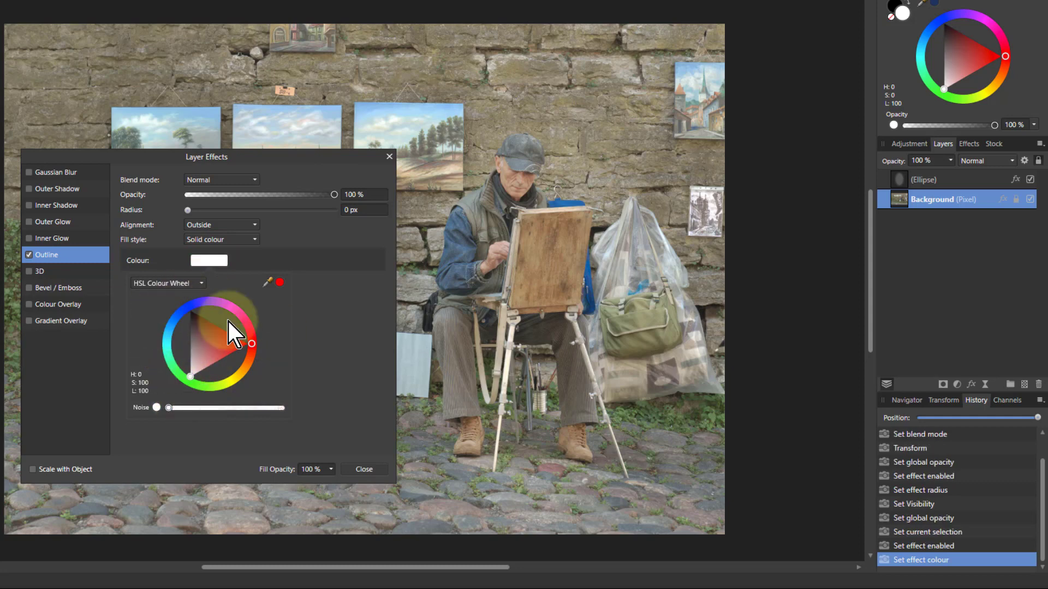
click(323, 319)
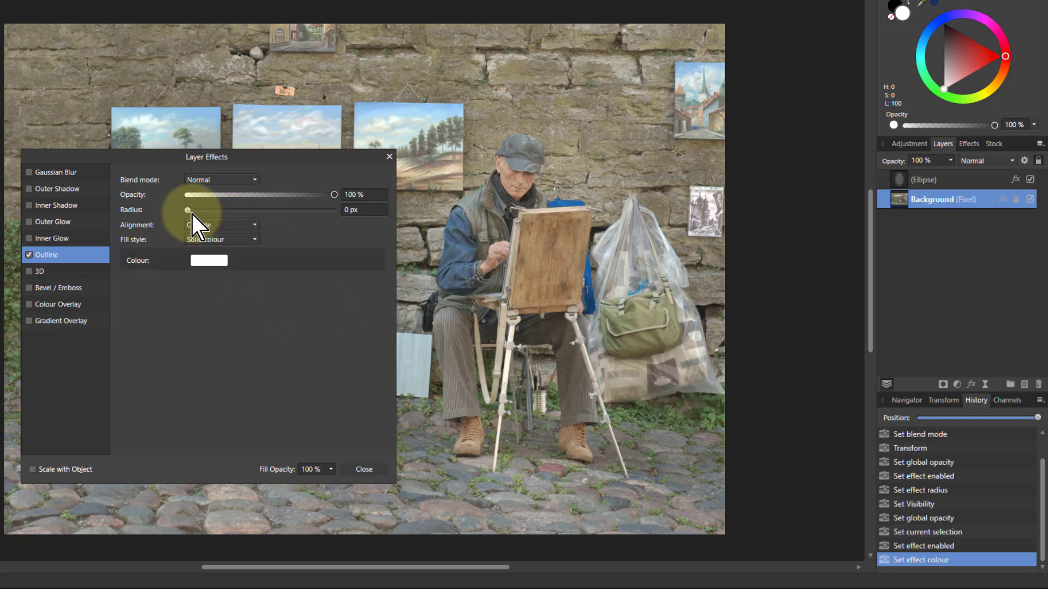
Align the outline to the inside of the photo and set its radius to 14.7 px.
drag(192, 214, 228, 217)
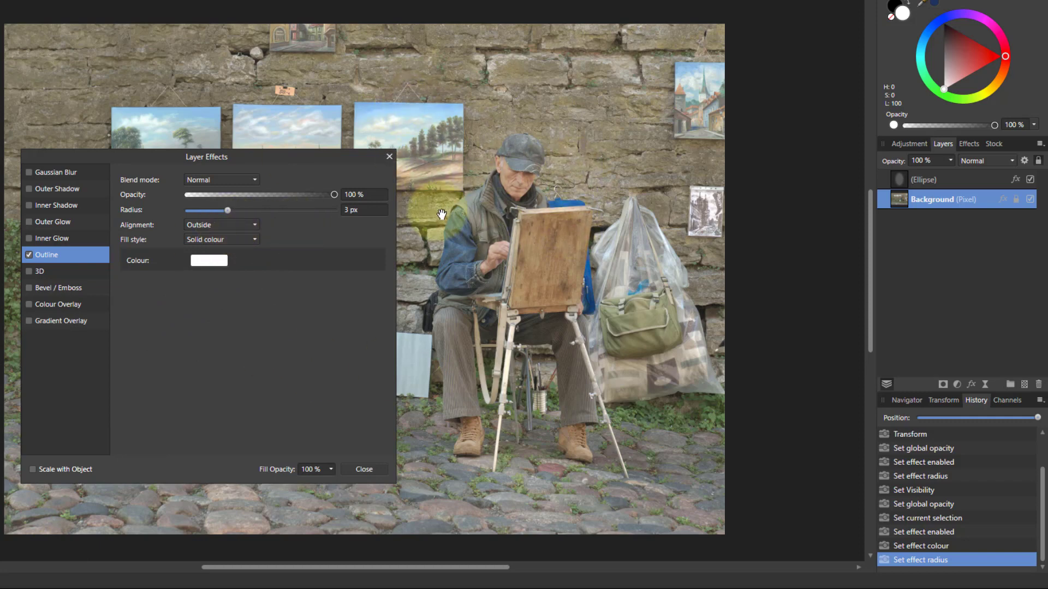
click(202, 228)
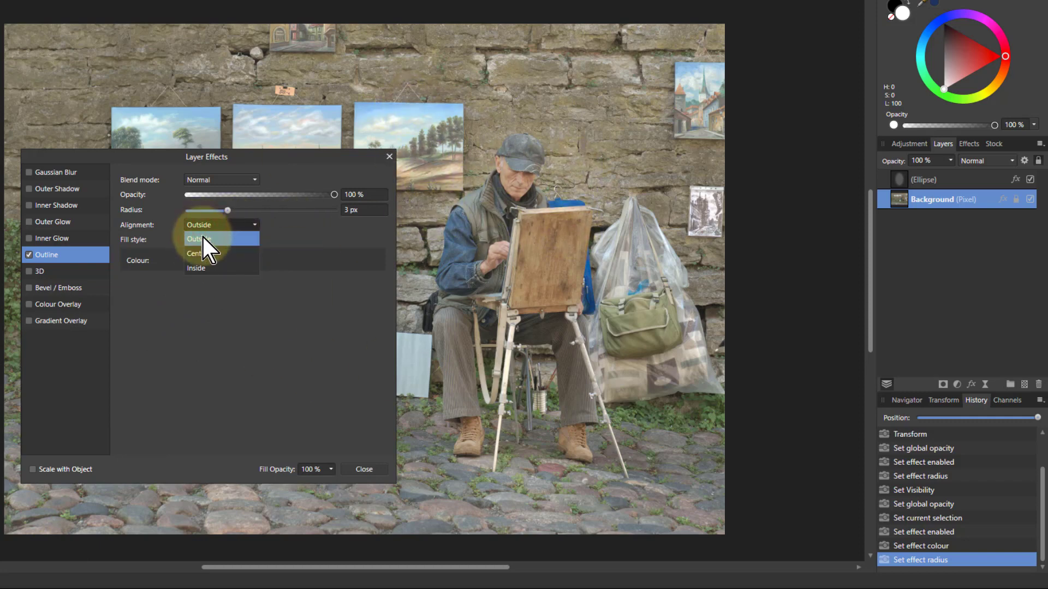
click(198, 268)
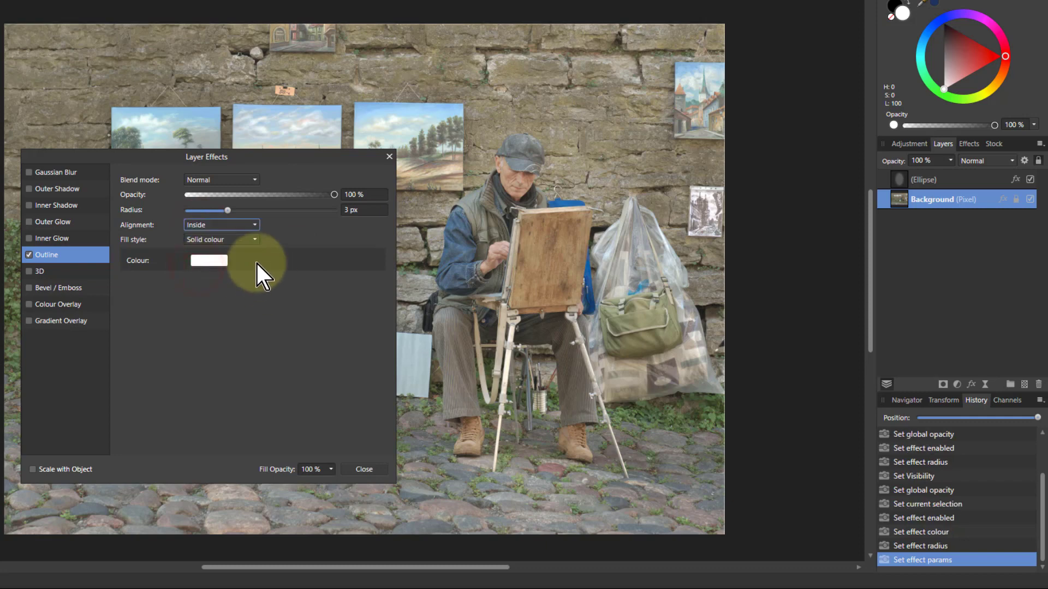
drag(225, 211, 260, 218)
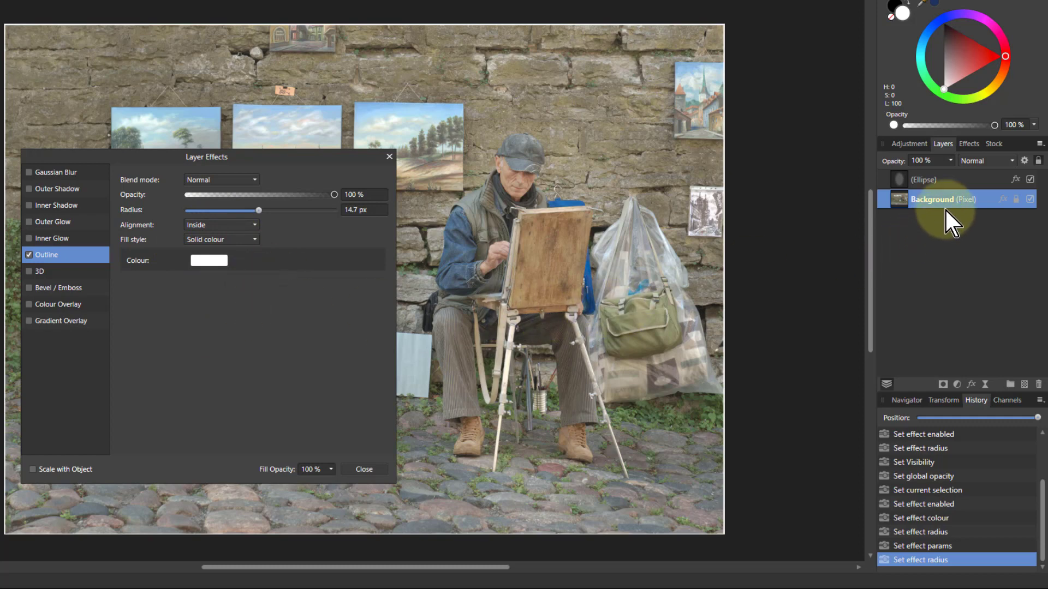
Review the Background layer's Outline settings in the docked effects list and in the Layer Effects dialog.
click(965, 144)
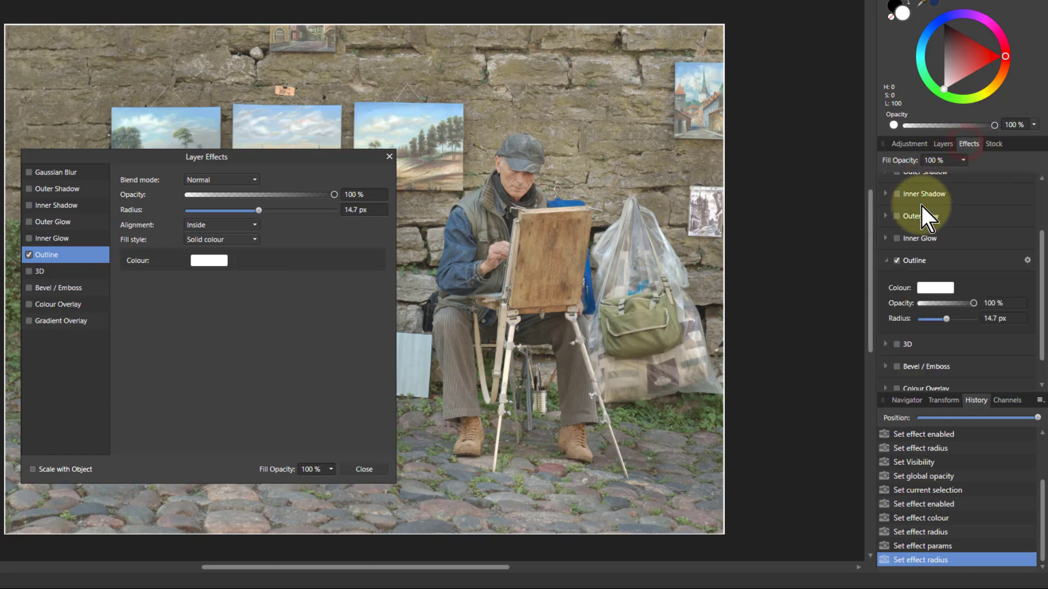
scroll(938, 287, up, 3)
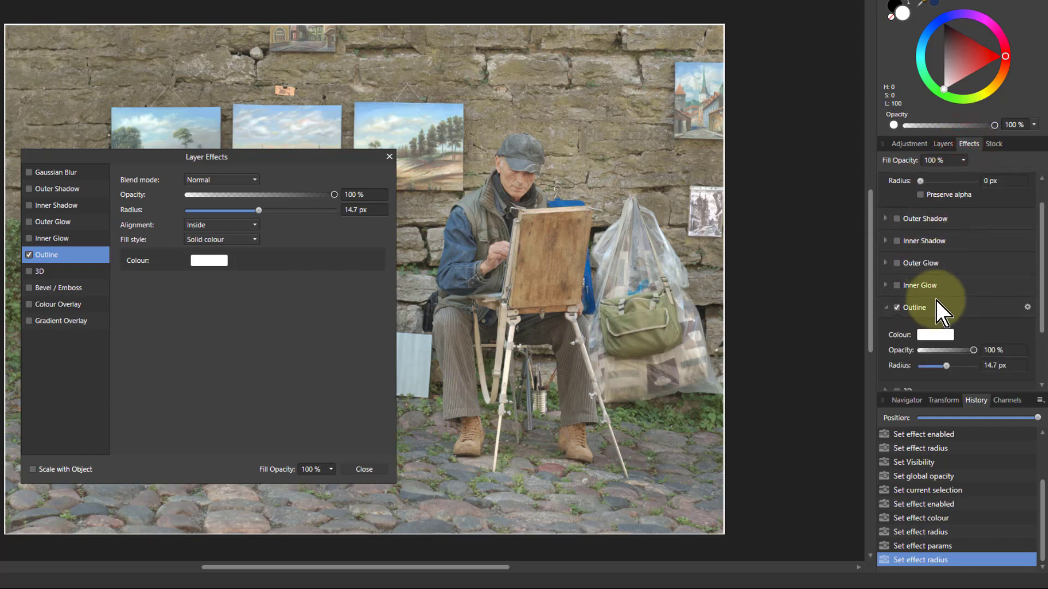
scroll(935, 302, down, 3)
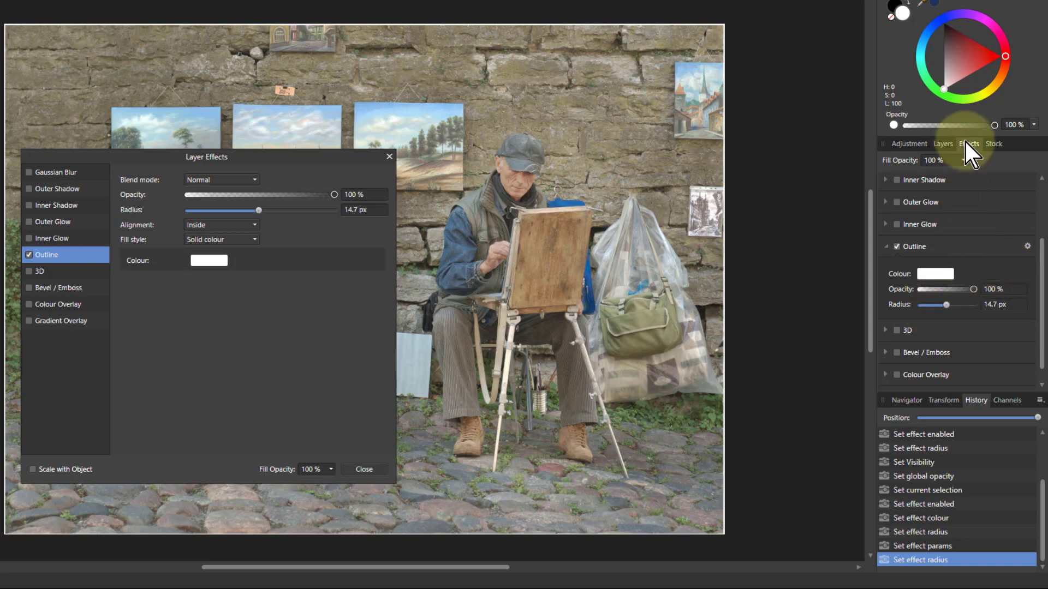
click(942, 144)
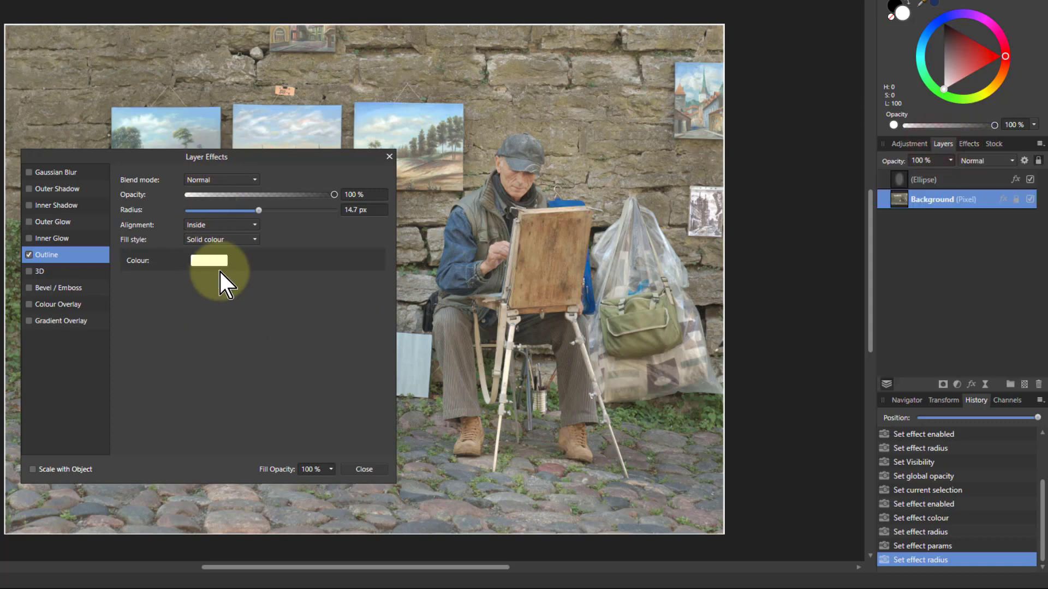
click(970, 384)
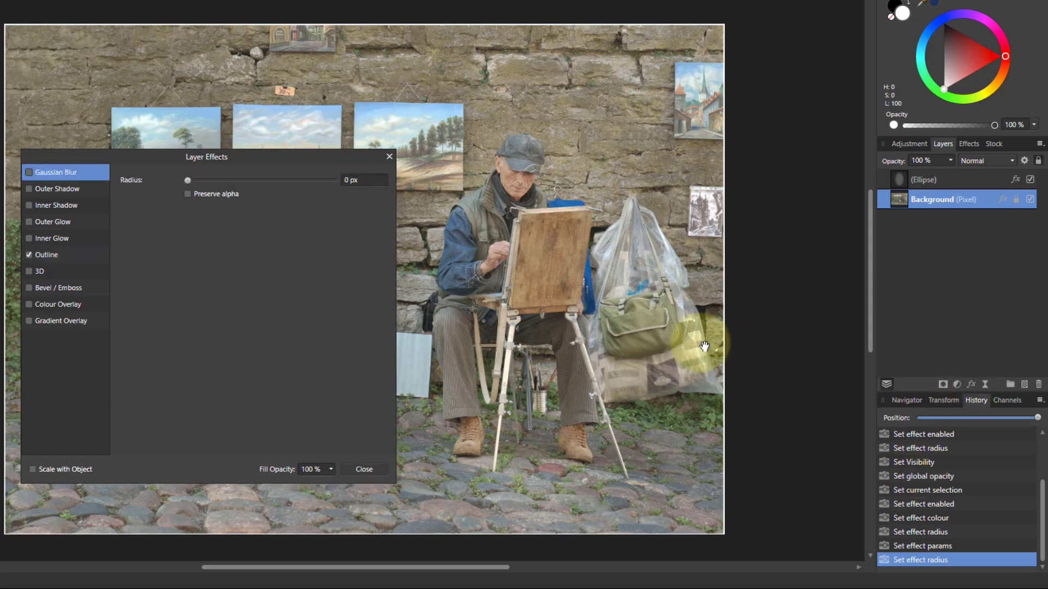
click(48, 258)
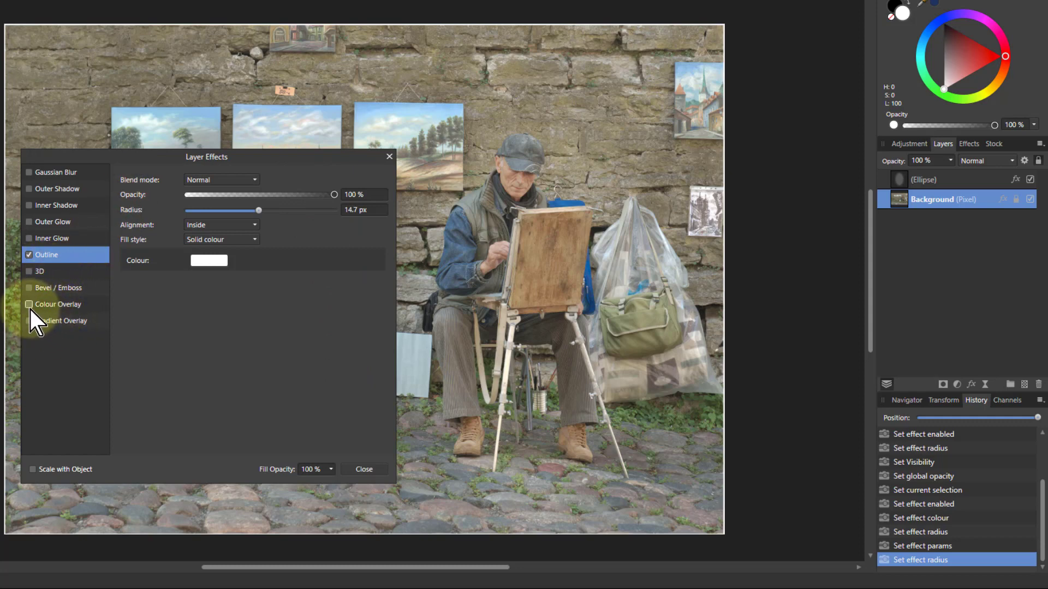
Enable a Colour Overlay effect on the Background layer and set its colour to orange (H 38, S 100, L 50).
click(59, 306)
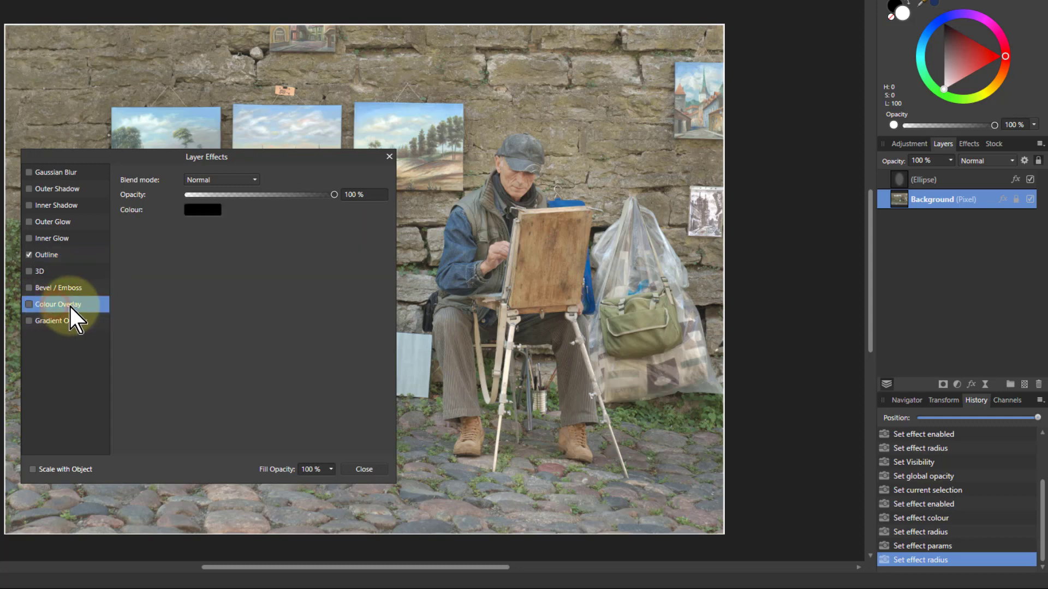
click(28, 304)
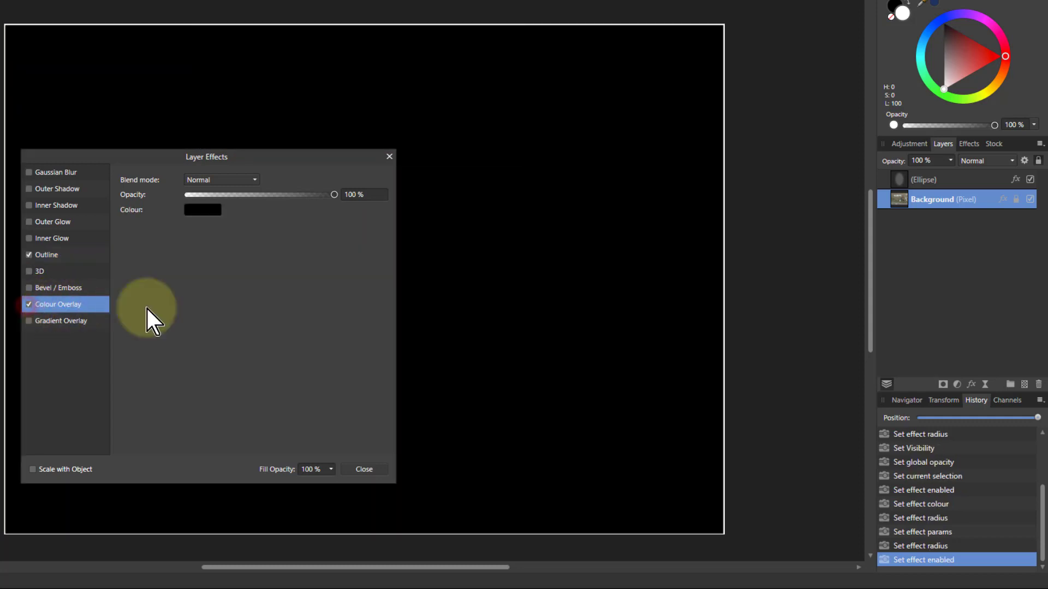
click(202, 210)
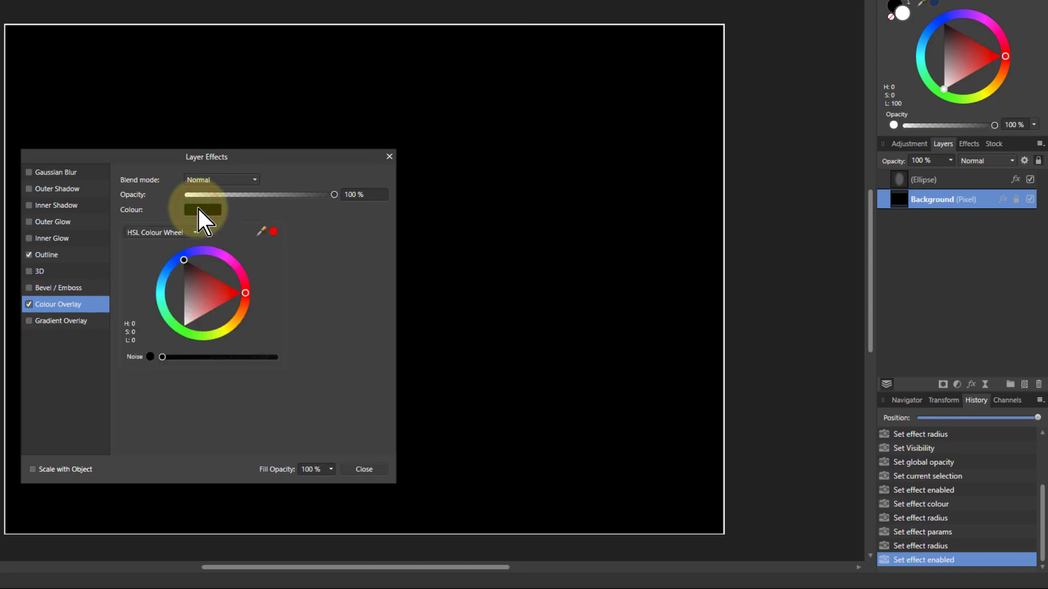
click(237, 320)
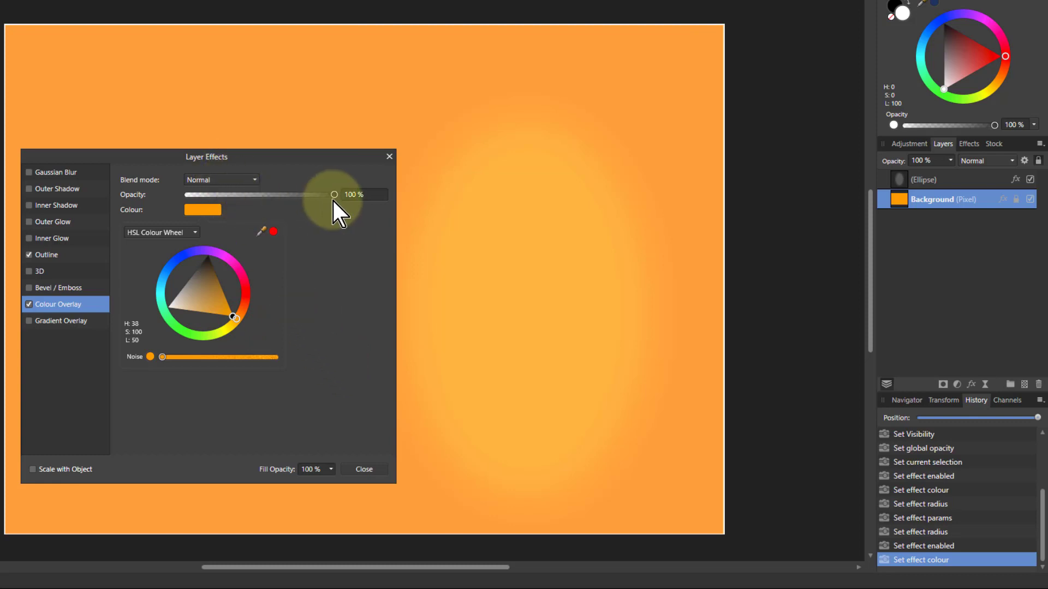
Set the Colour Overlay's blend mode to Soft Light and its opacity to 15%, and close the layer effects.
click(221, 182)
click(224, 182)
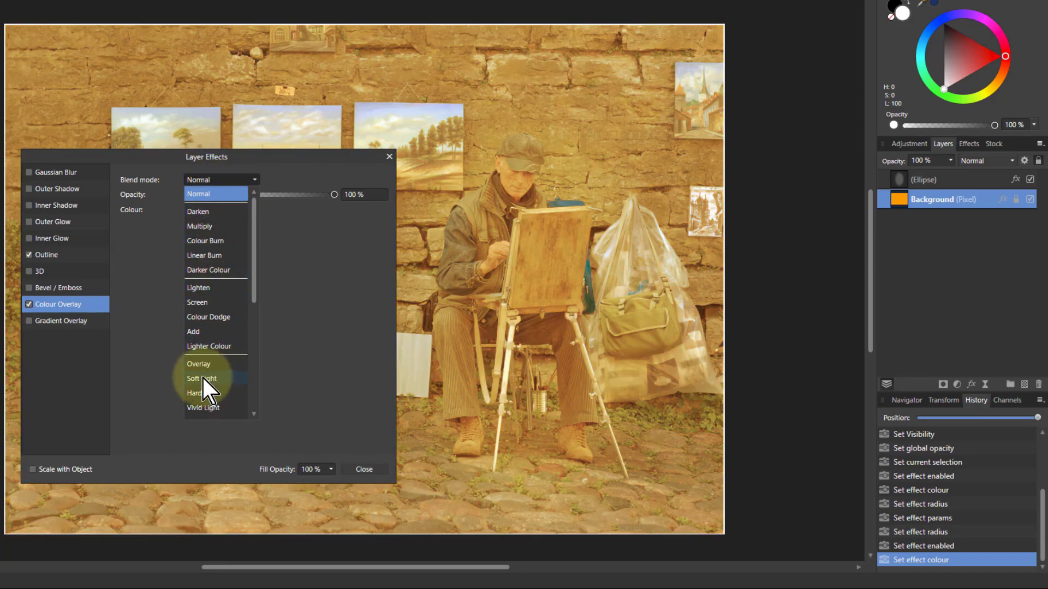
click(204, 377)
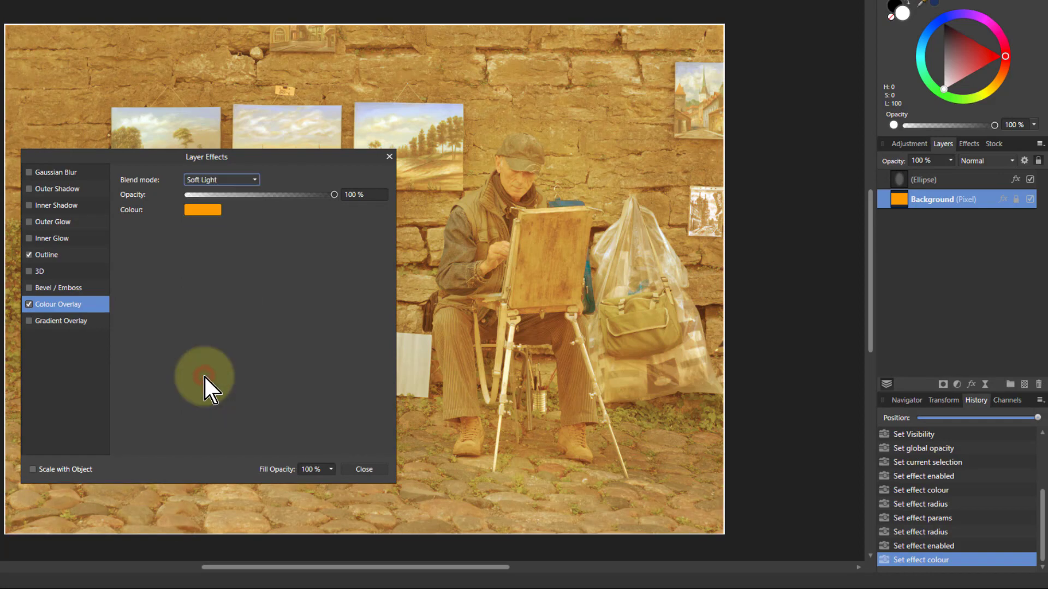
click(334, 194)
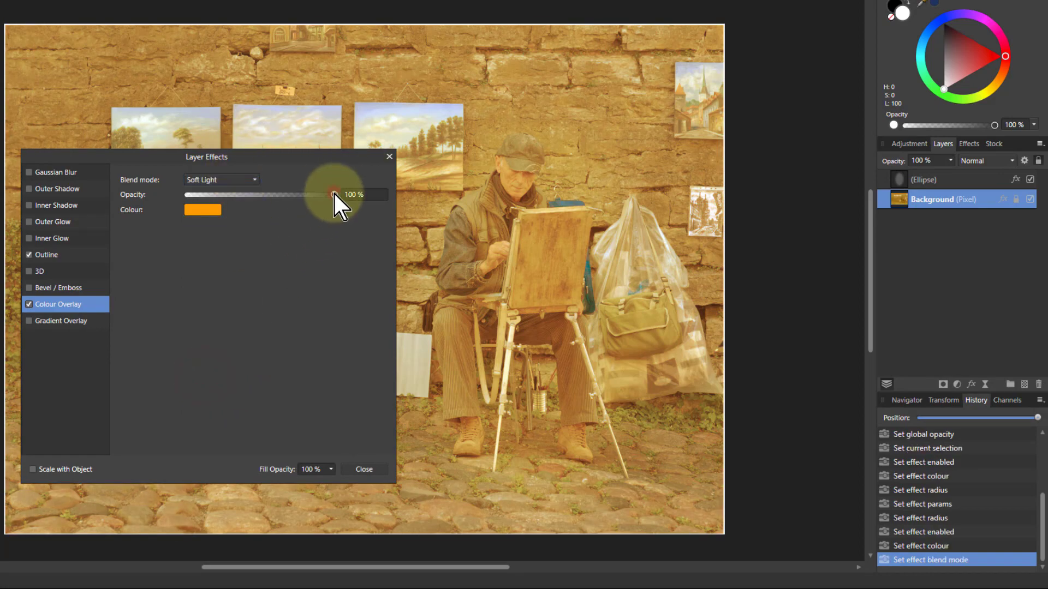
drag(329, 201, 212, 201)
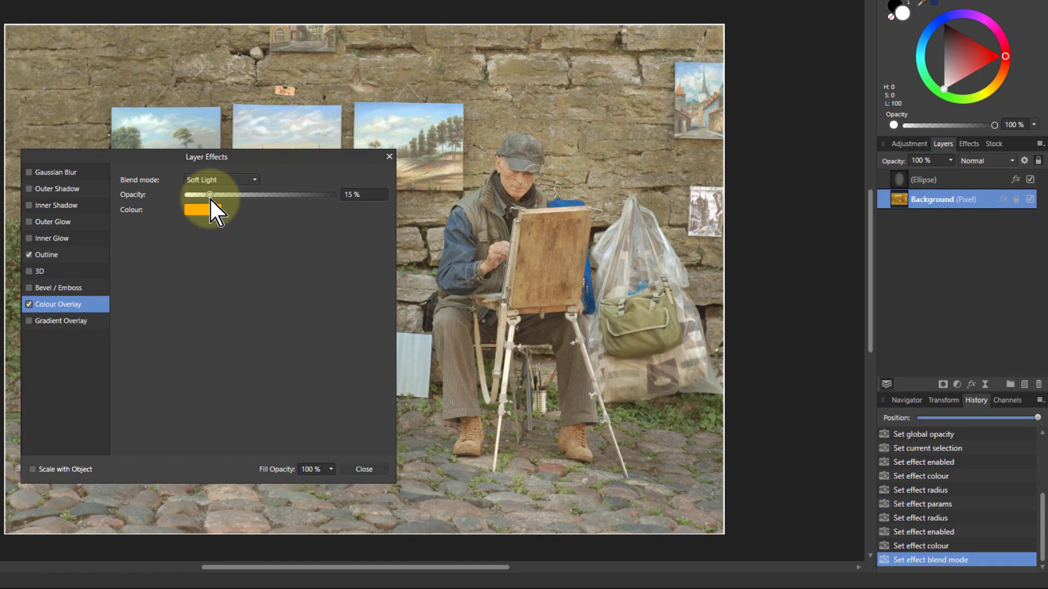
drag(211, 200, 211, 200)
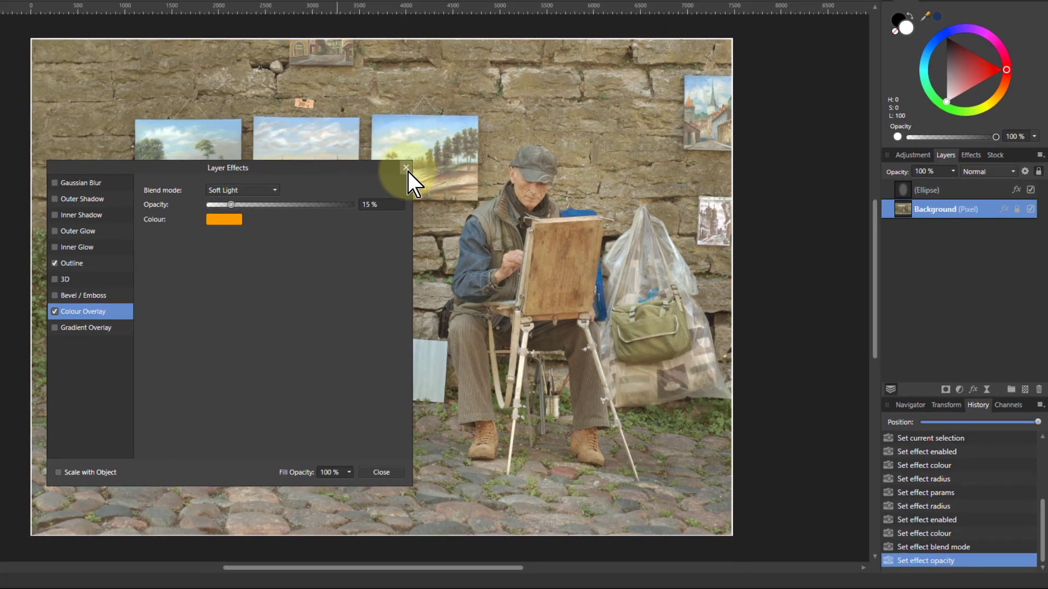
click(389, 158)
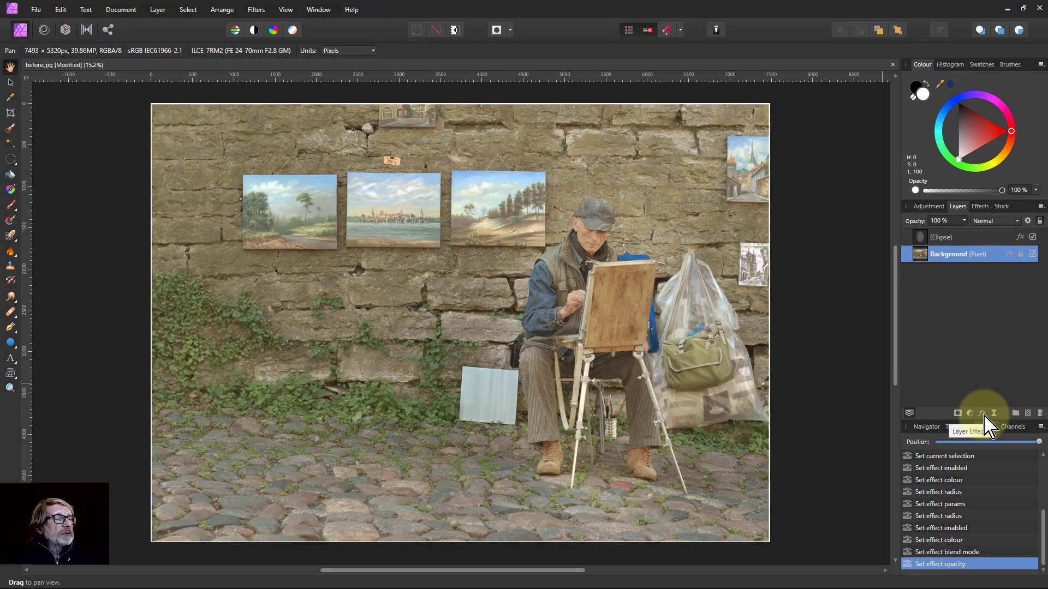
Reopen the Background layer's effects to check the Colour Overlay settings, and close them again.
click(1009, 254)
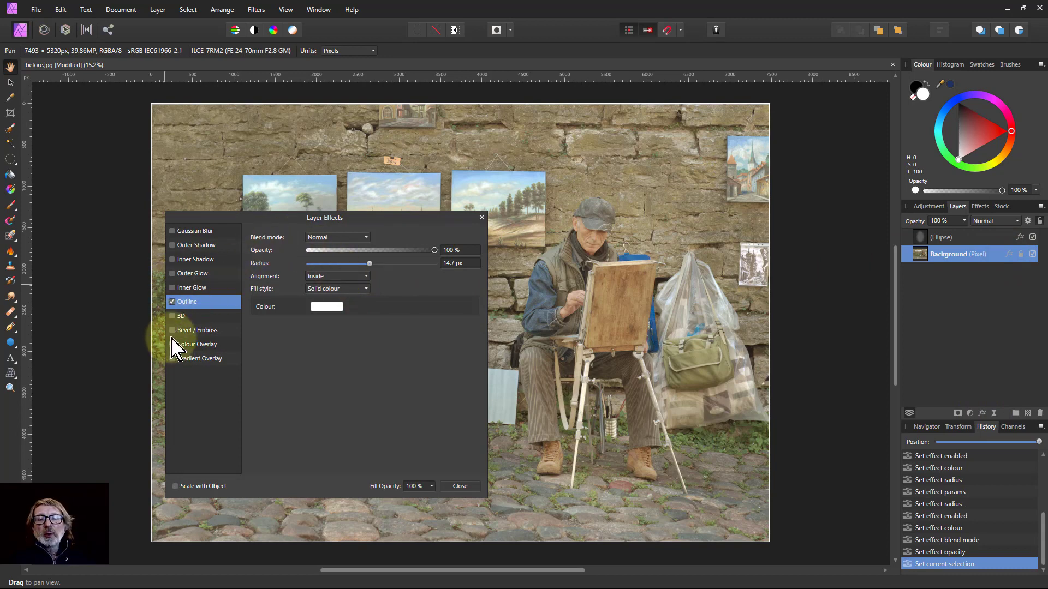
click(207, 345)
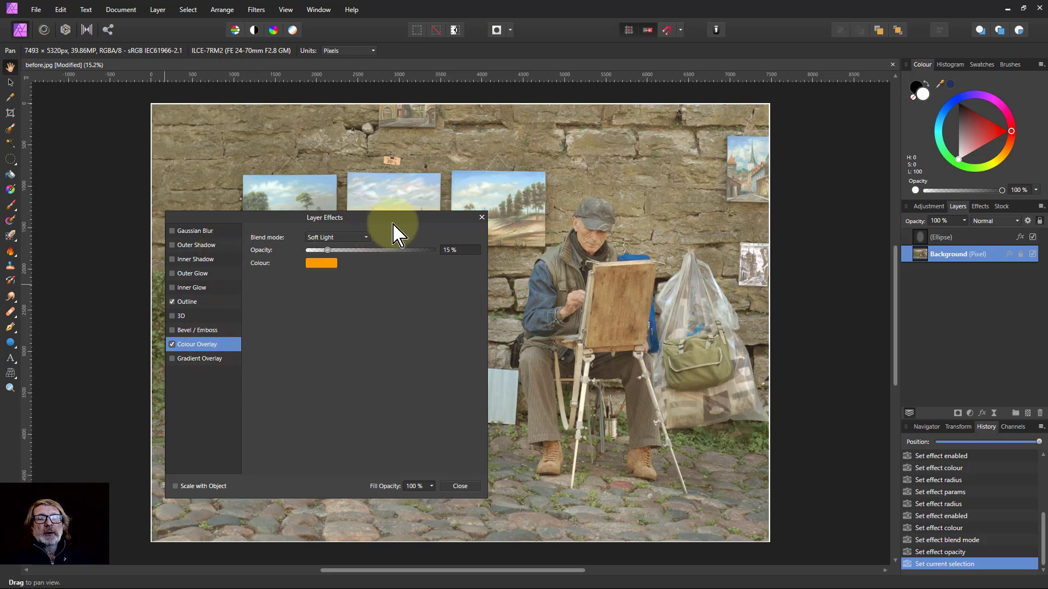
click(480, 217)
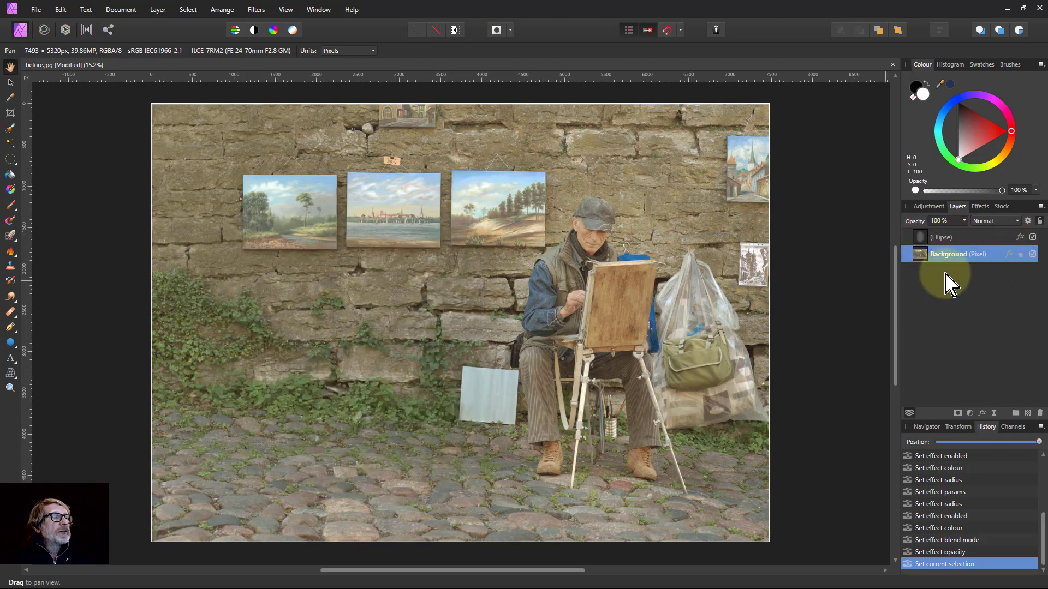